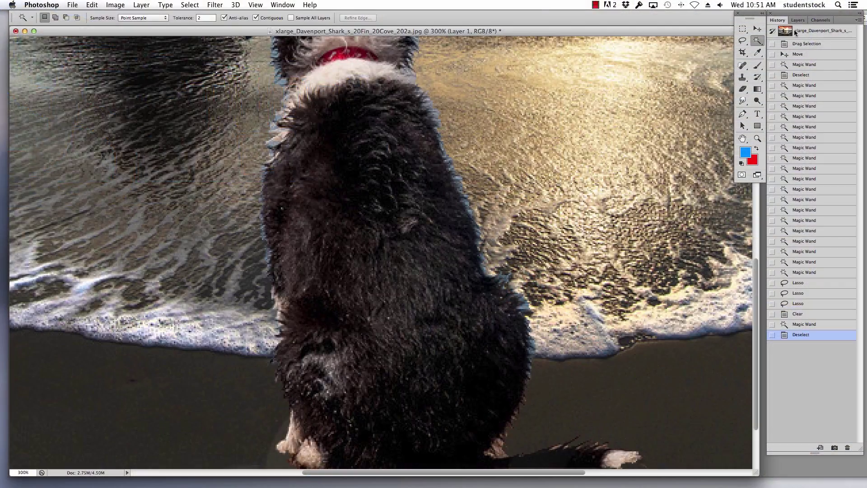
Show the Layers panel and toggle Layer 1 off and on to compare the beach with and without the dog.
click(796, 20)
click(774, 70)
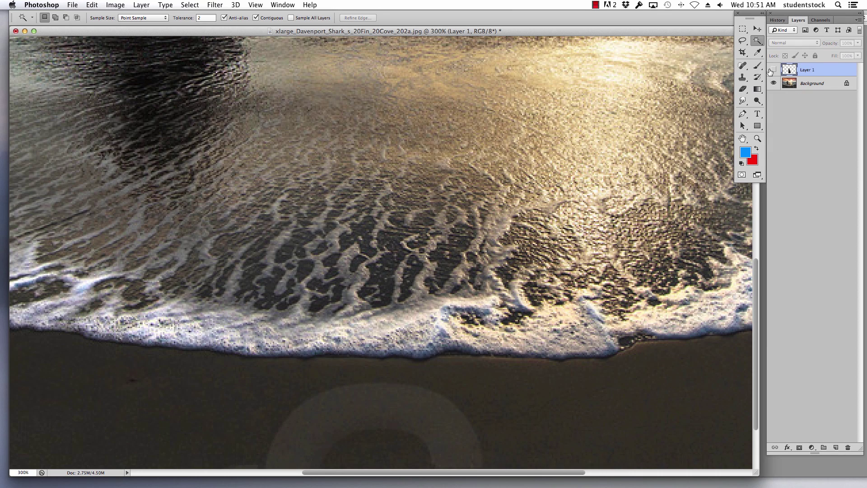
click(774, 69)
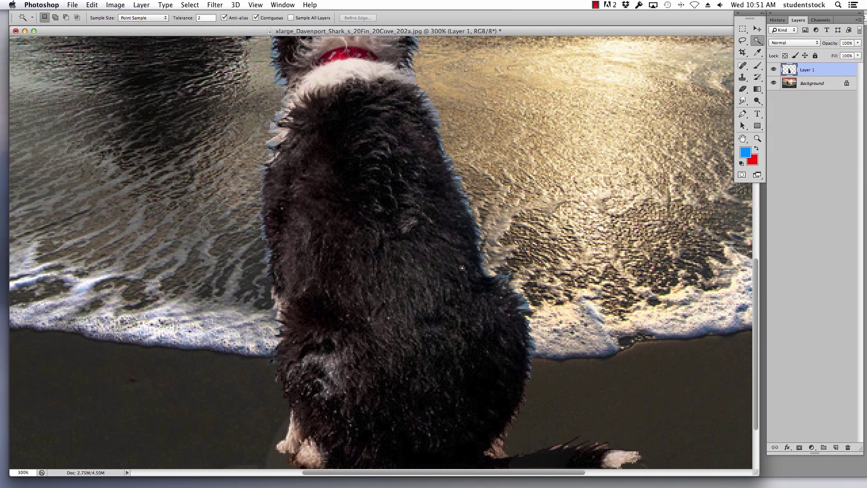
Zoom in to 600% on the dog's head and ears beside the rock.
key(super+space)
click(416, 273)
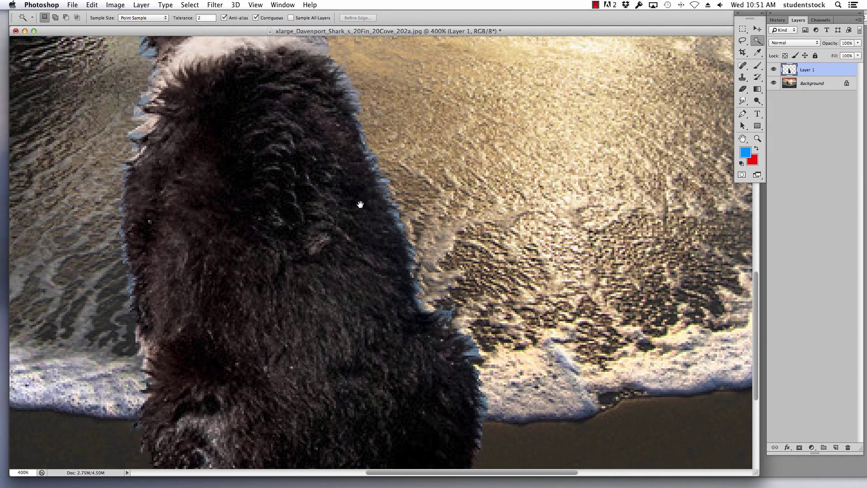
drag(360, 202, 483, 314)
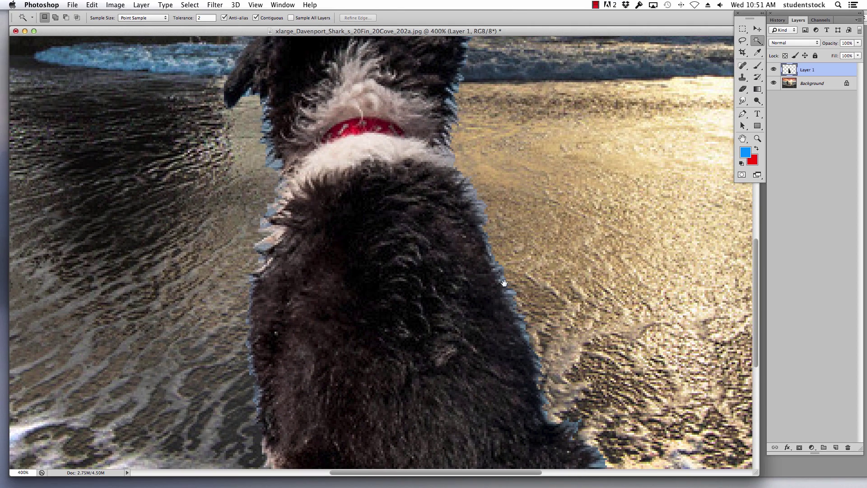
drag(448, 232, 504, 331)
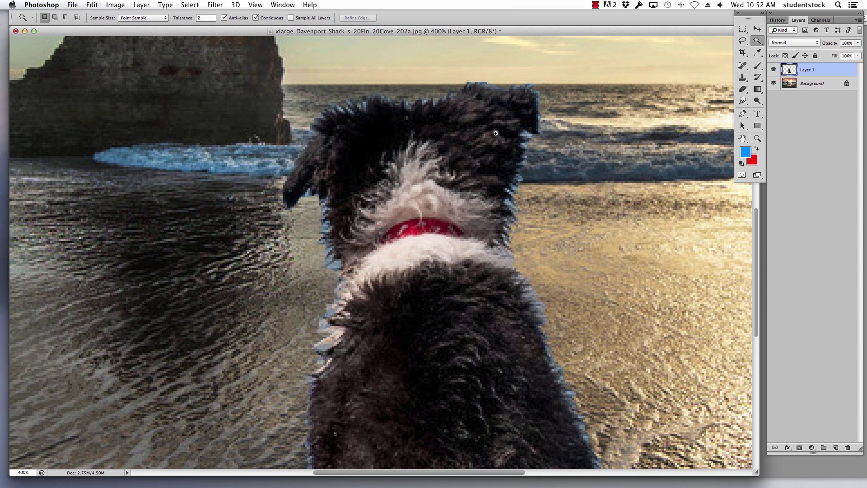
drag(496, 134, 500, 219)
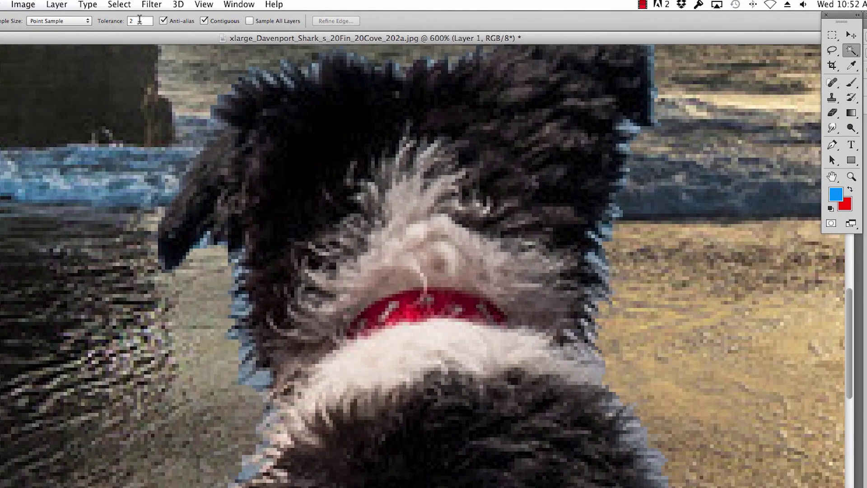
Set Magic Wand Tolerance to 22, sample the blue fringe, and apply Select > Similar.
double_click(140, 19)
click(237, 305)
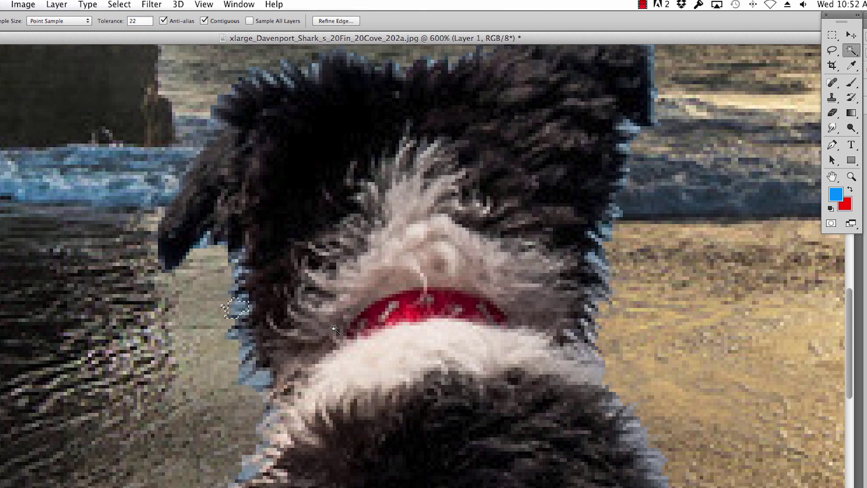
click(120, 5)
click(139, 186)
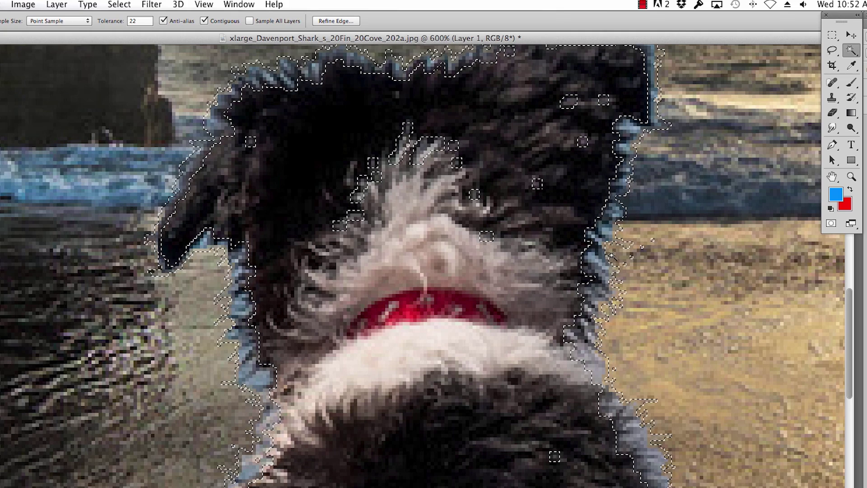
Zoom to 700% on the dog's right ear, then deselect.
key(super+space)
key(super+space)
click(601, 212)
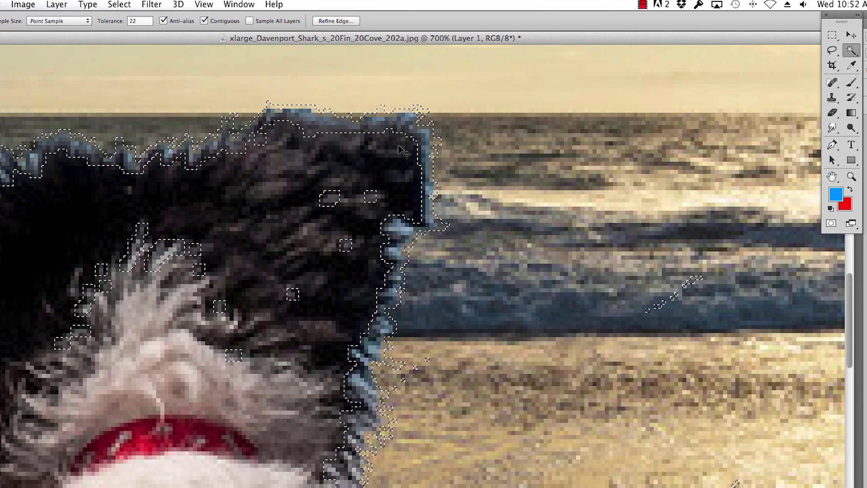
key(super+d)
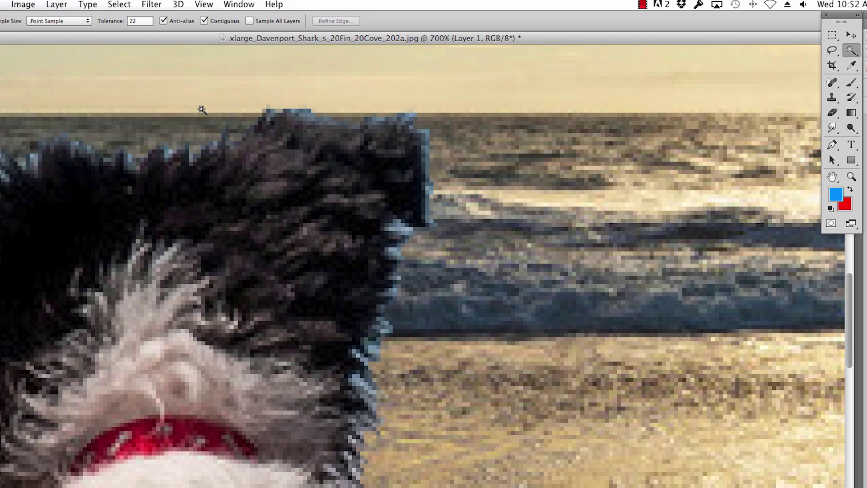
With Tolerance 2, sample the fringe beside the ear and apply Select > Similar.
click(140, 24)
click(426, 153)
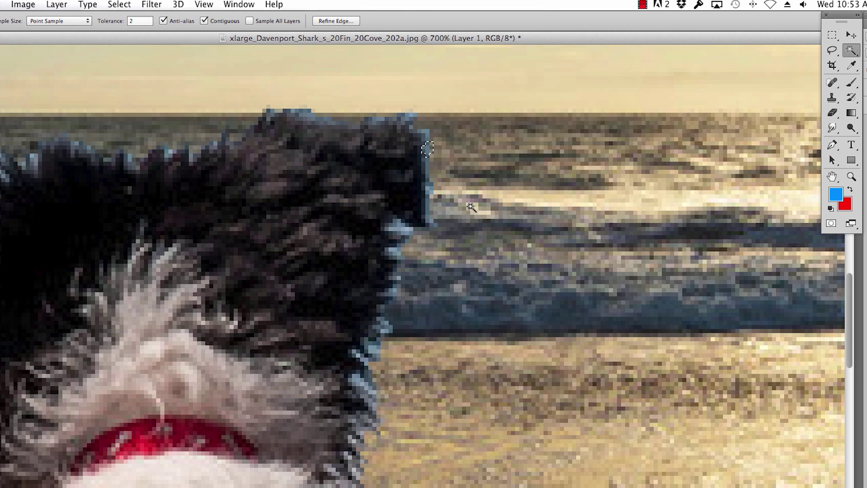
click(109, 5)
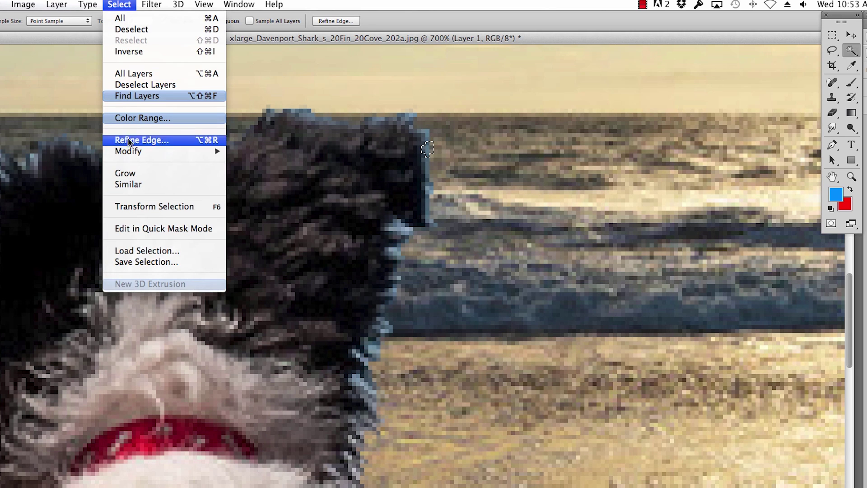
click(137, 185)
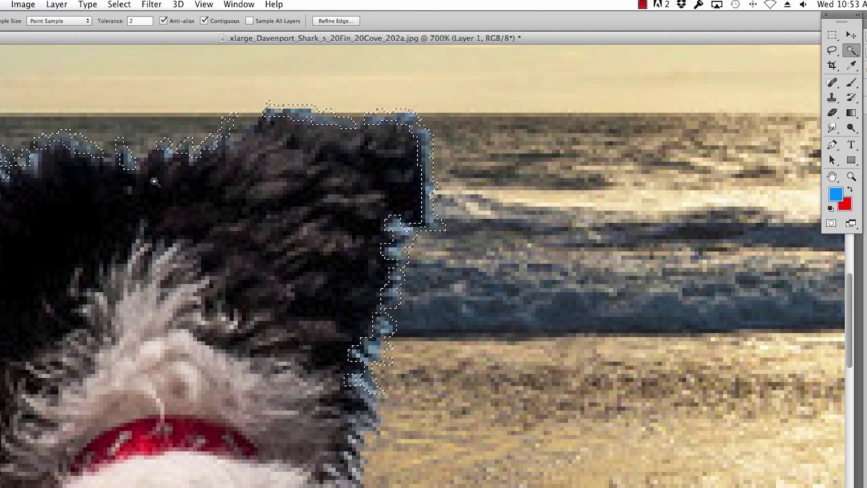
Zoom to 800% with the dog's head centred in view.
key(super+equal)
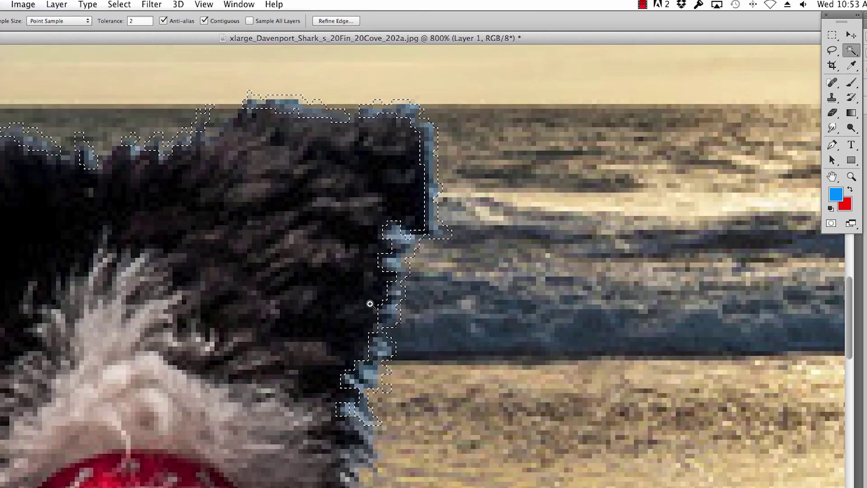
drag(265, 196, 585, 199)
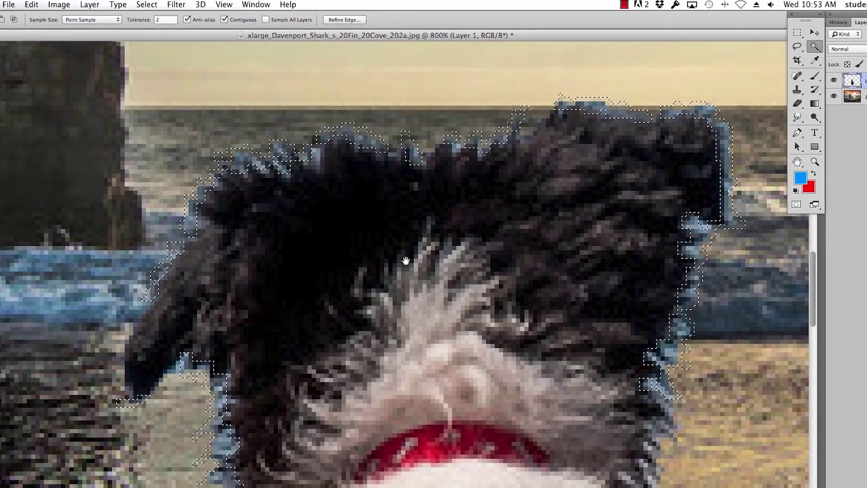
scroll(406, 261, down, 10)
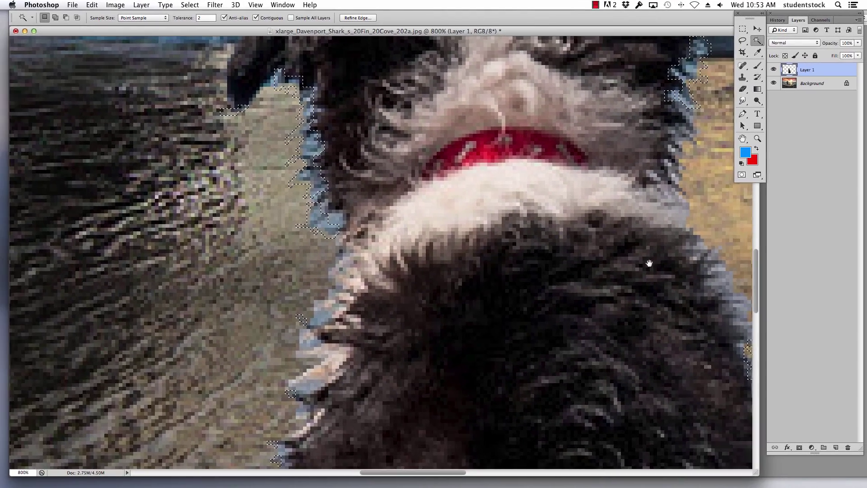
scroll(649, 264, down, 5)
scroll(649, 263, right, 5)
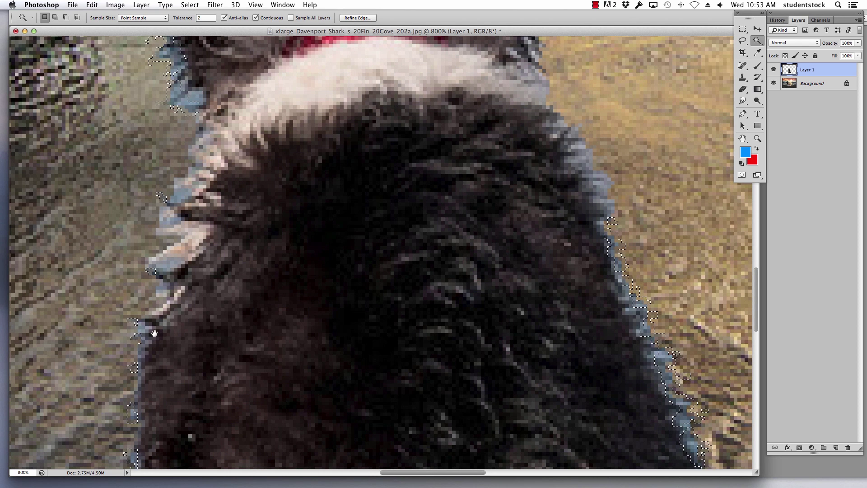
drag(387, 266, 507, 483)
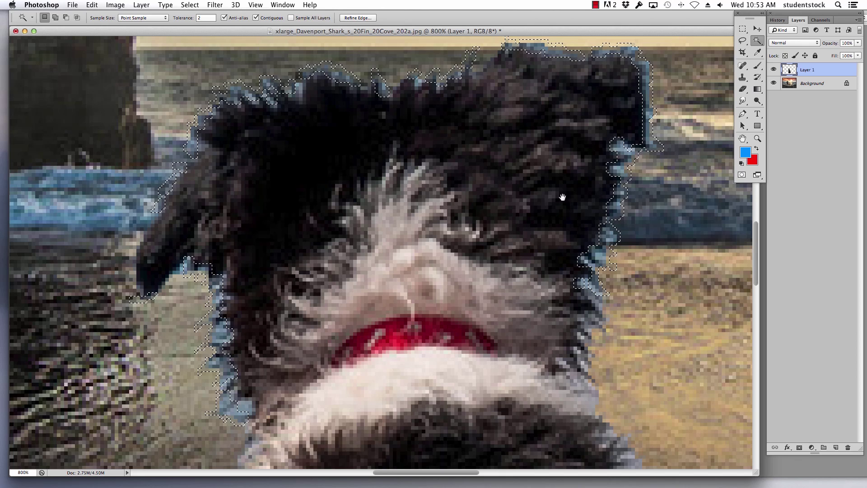
drag(561, 195, 552, 222)
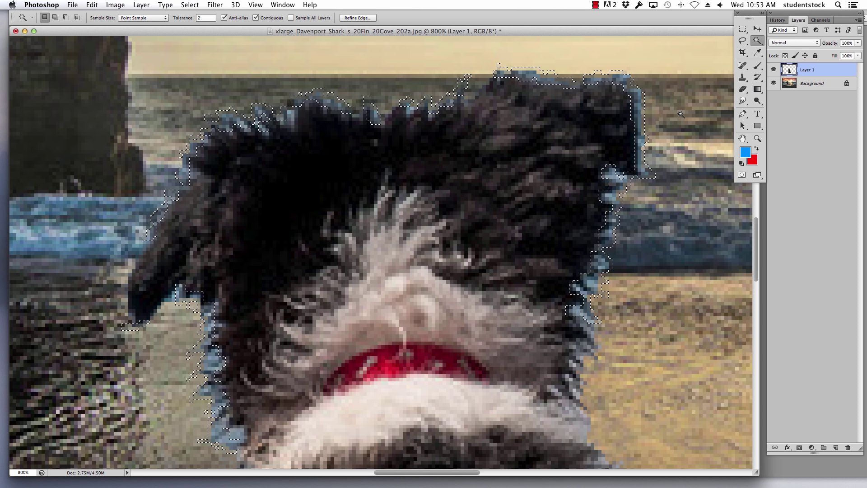
Delete the selected blue fringe, hide the selection edges, and compare before and after with undo.
key(Delete)
key(super+h)
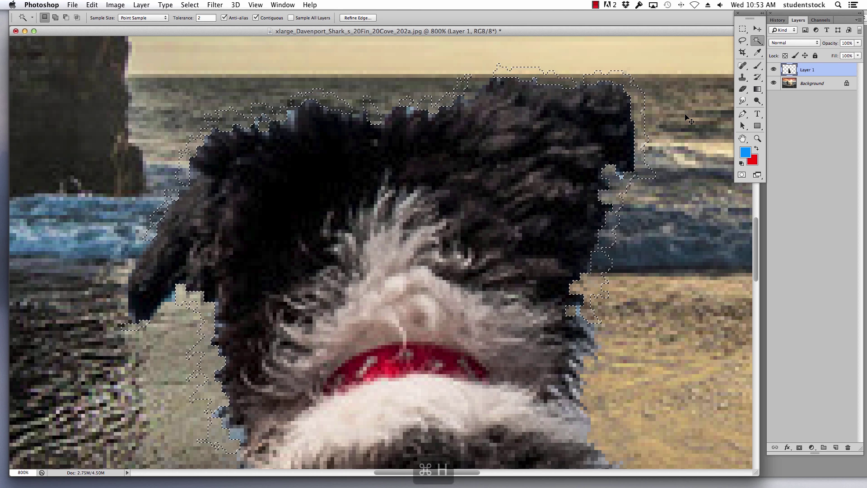
key(super+z)
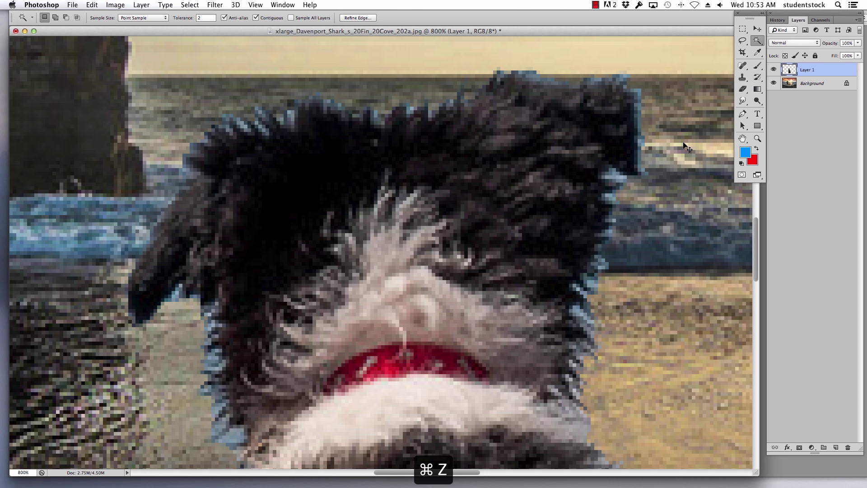
key(super+z)
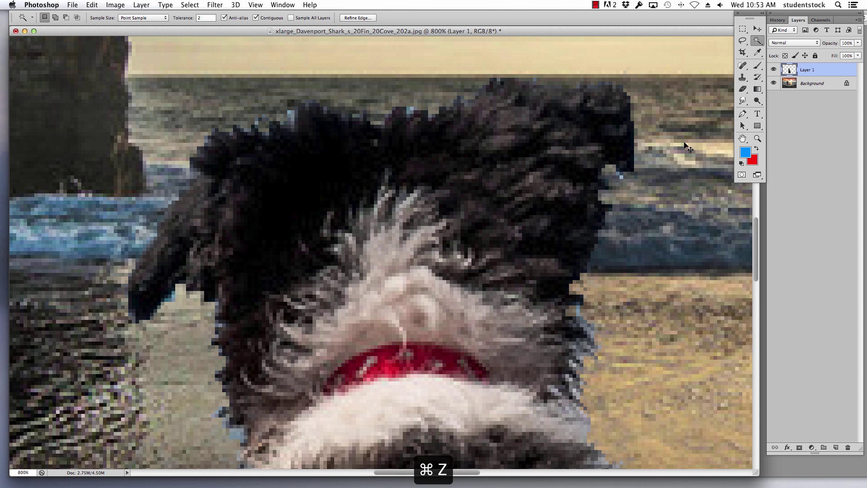
key(super+z)
key(super+z)
key(super+z)
key(super+z)
drag(517, 264, 525, 122)
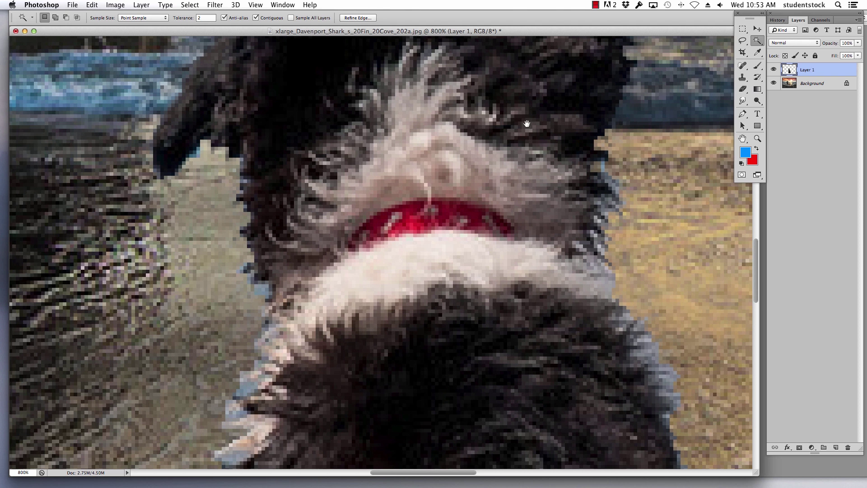
Extend the fringe sample along the dog's back to all similar colours with Select > Similar.
drag(597, 192, 564, 115)
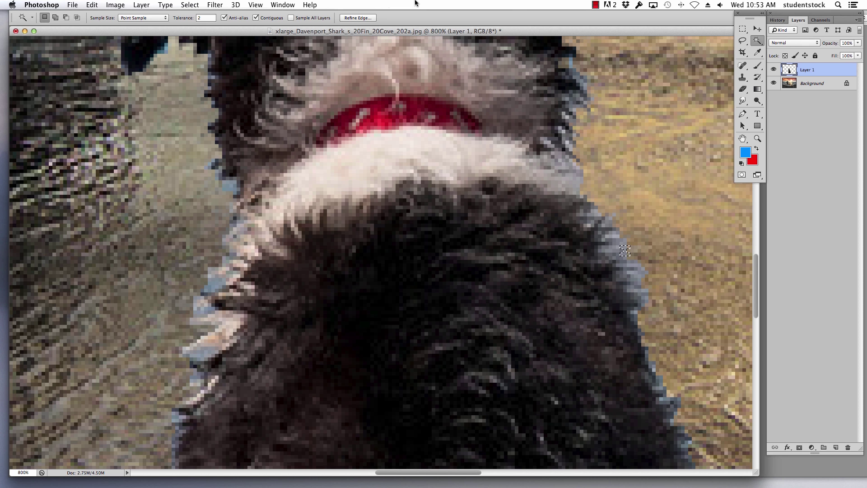
click(189, 5)
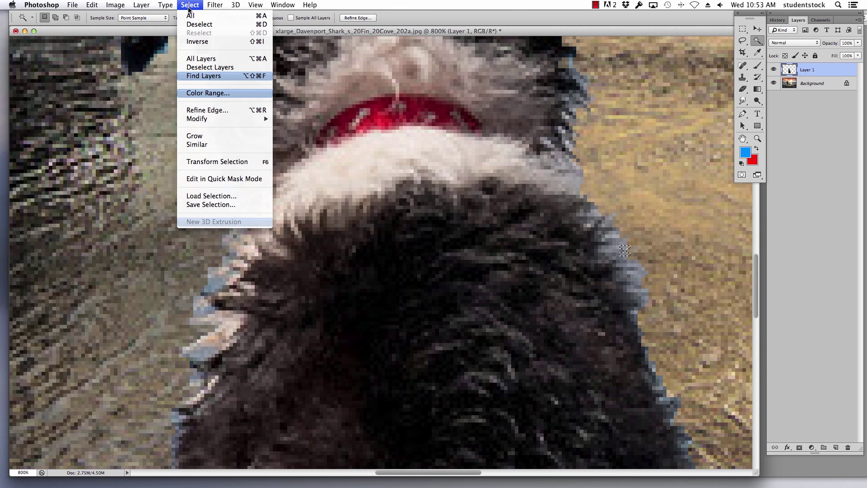
click(197, 144)
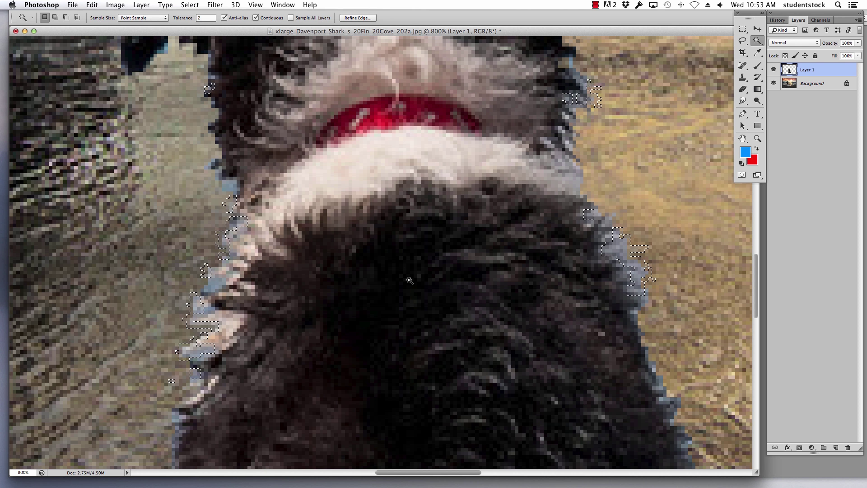
Toggle Layer 1 off and on to check the fringe along the lower fur edges.
drag(449, 292, 428, 44)
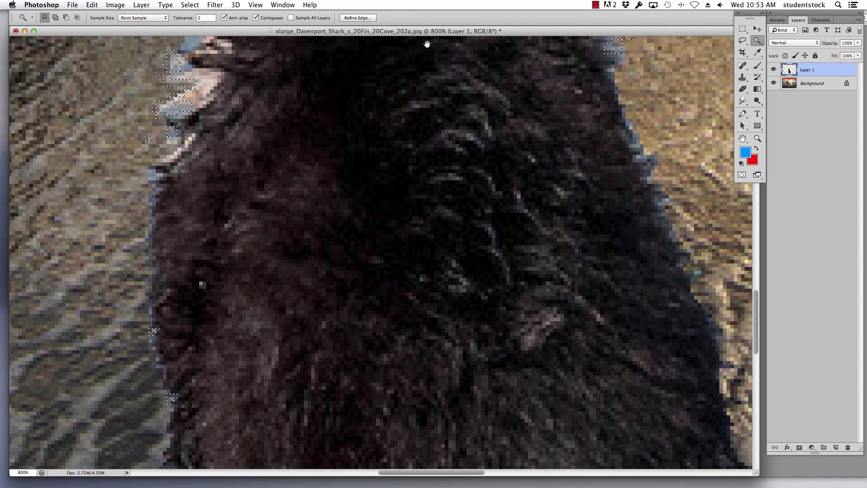
click(773, 70)
click(774, 69)
drag(595, 146, 551, 200)
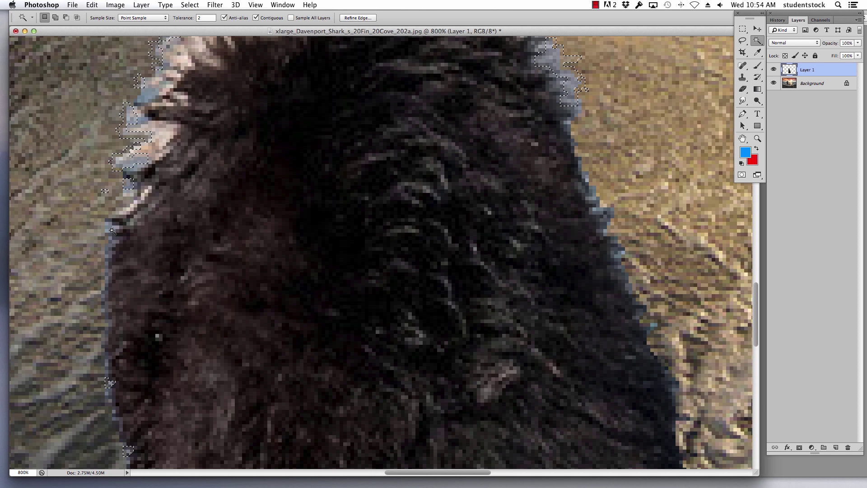
key(shift)
Apply Select > Similar, then undo it after the selection spreads into the fur.
click(190, 5)
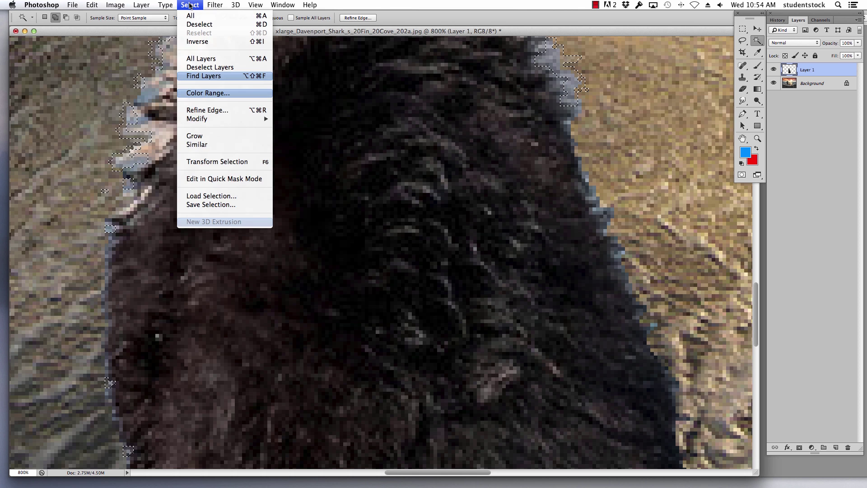
click(207, 145)
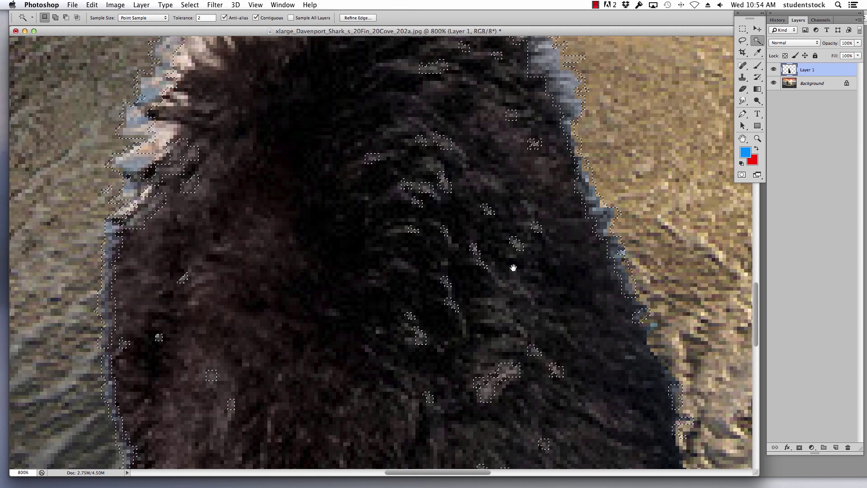
scroll(513, 267, right, 5)
scroll(514, 268, down, 3)
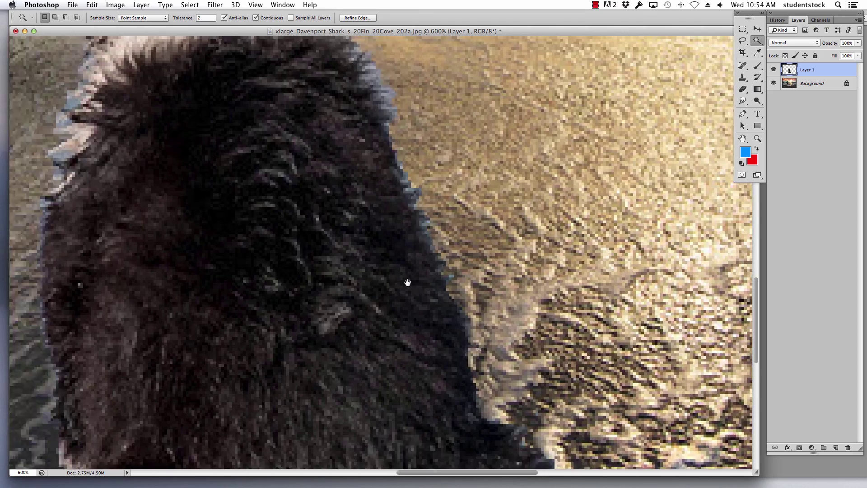
scroll(518, 280, down, 2)
scroll(543, 271, left, 1)
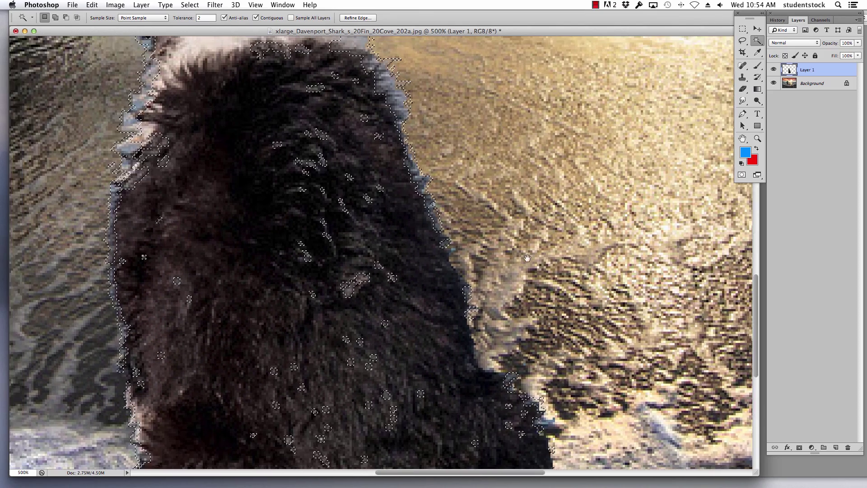
scroll(578, 263, up, 1)
key(super+z)
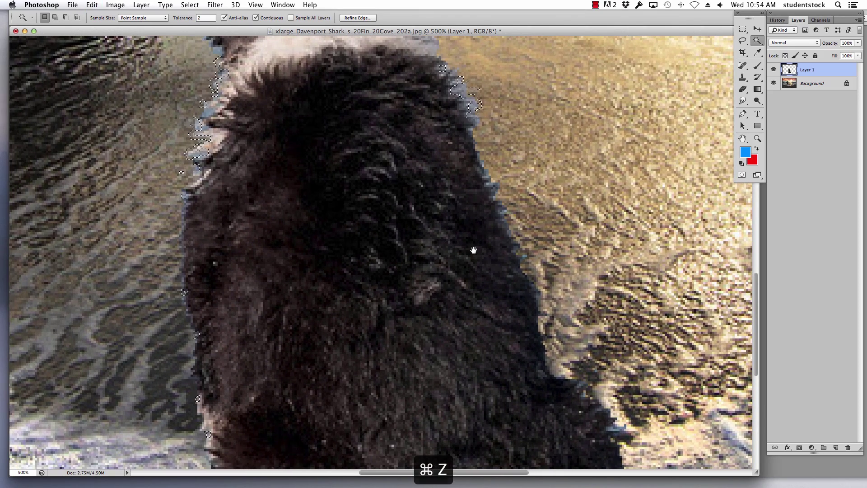
scroll(497, 285, up, 3)
drag(524, 321, 530, 364)
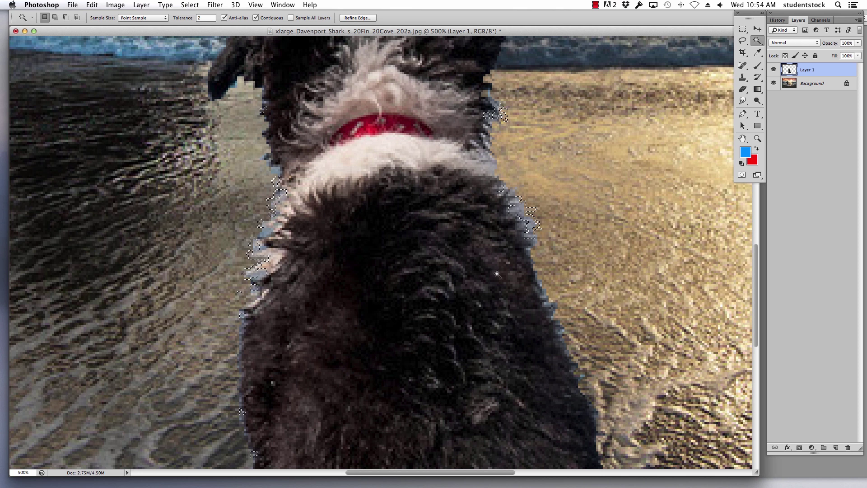
Add a fresh edge fringe sample and apply Select > Similar again.
key(shift)
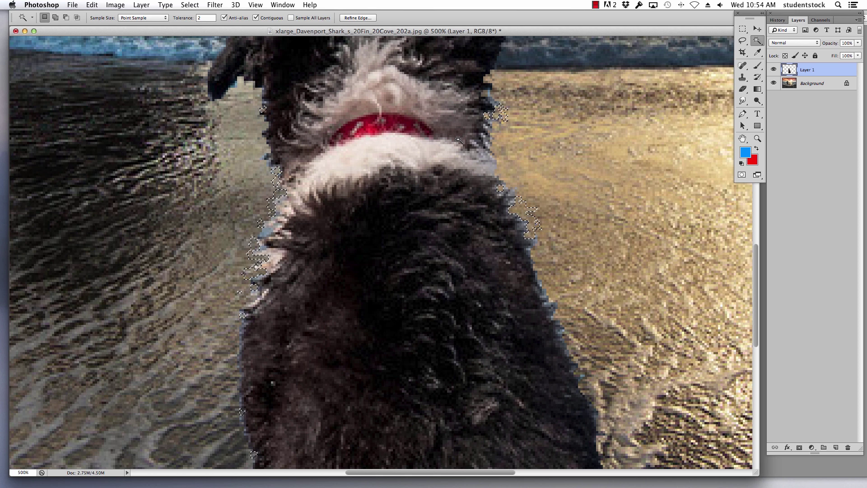
click(268, 234)
click(189, 4)
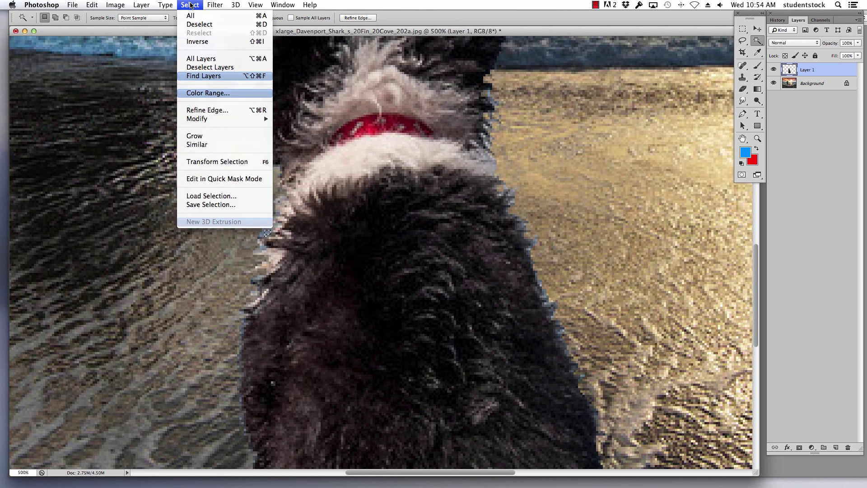
mouse_move(207, 120)
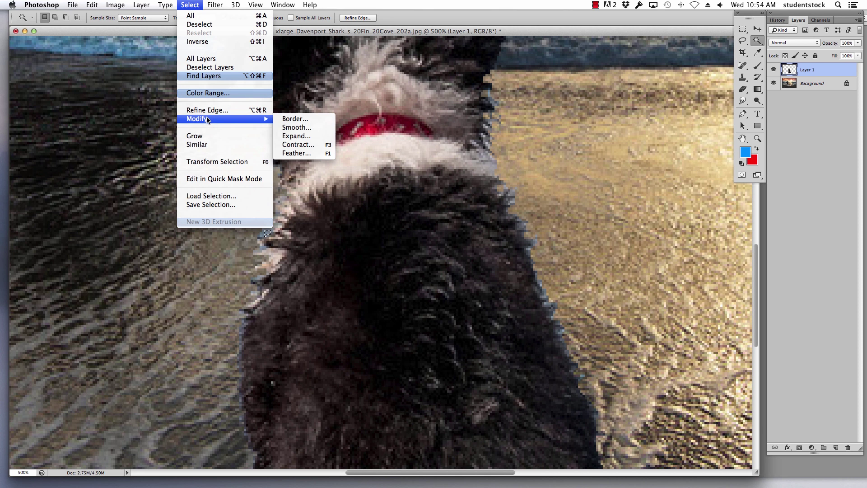
click(207, 144)
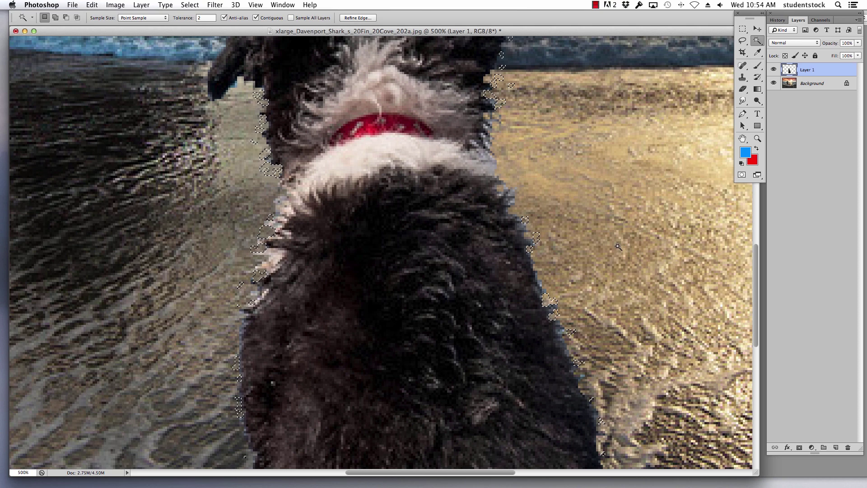
Deselect, zoom out to 400%, and load the dog's outline from Layer 1.
key(super+d)
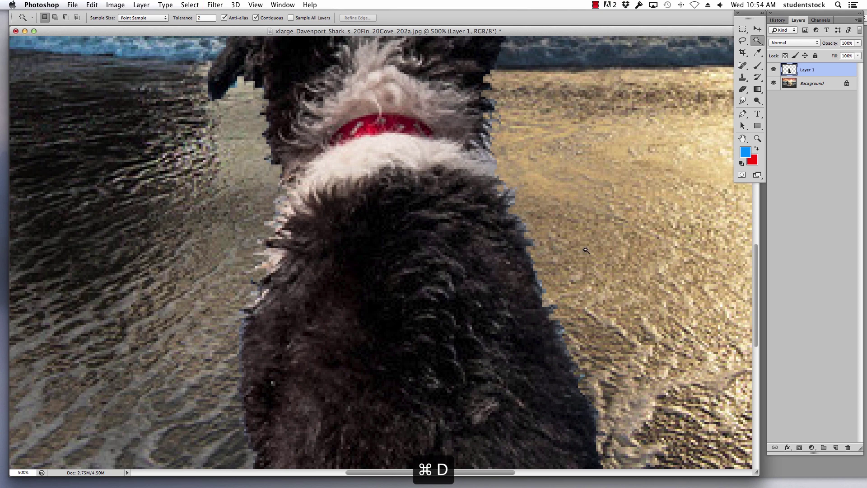
alt+click(472, 227)
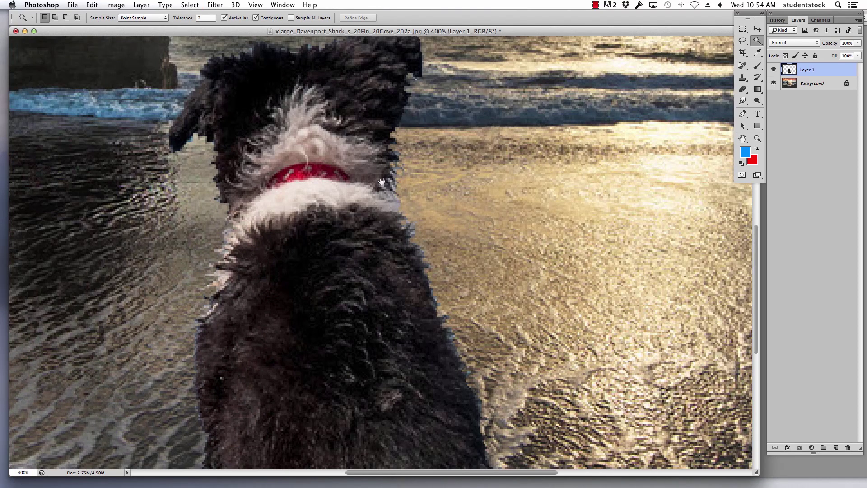
drag(382, 182, 470, 242)
scroll(486, 291, down, 6)
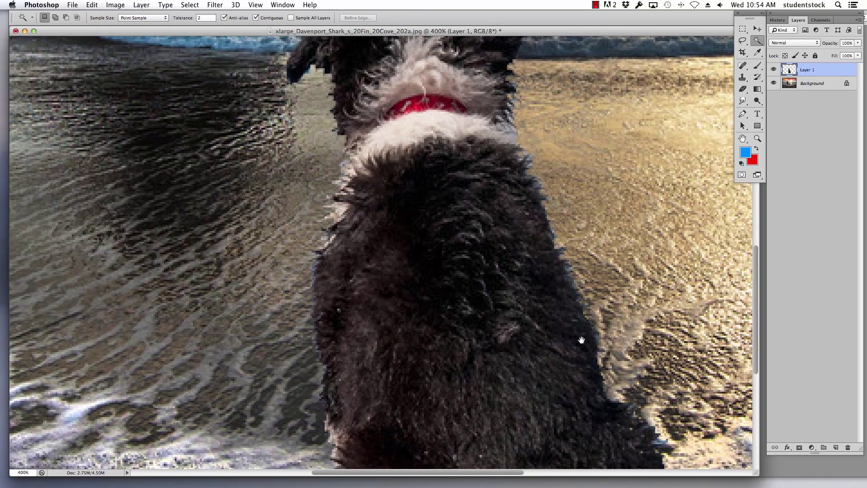
scroll(581, 341, up, 2)
drag(514, 268, 522, 296)
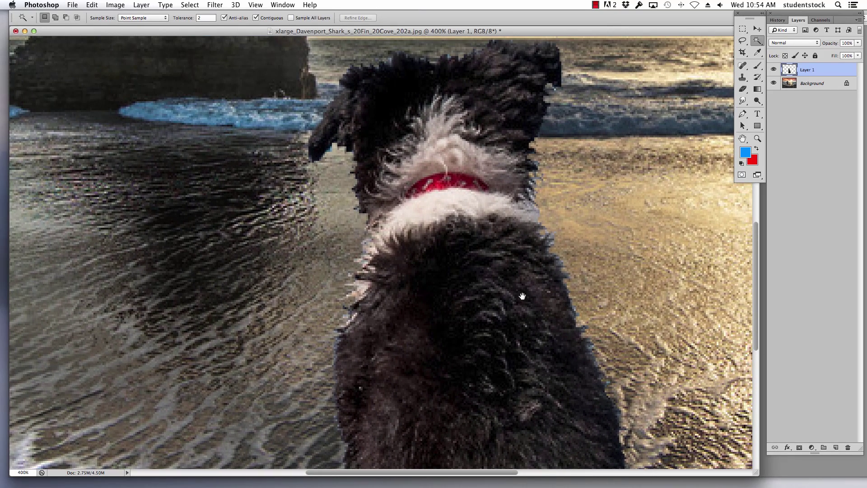
scroll(460, 240, up, 2)
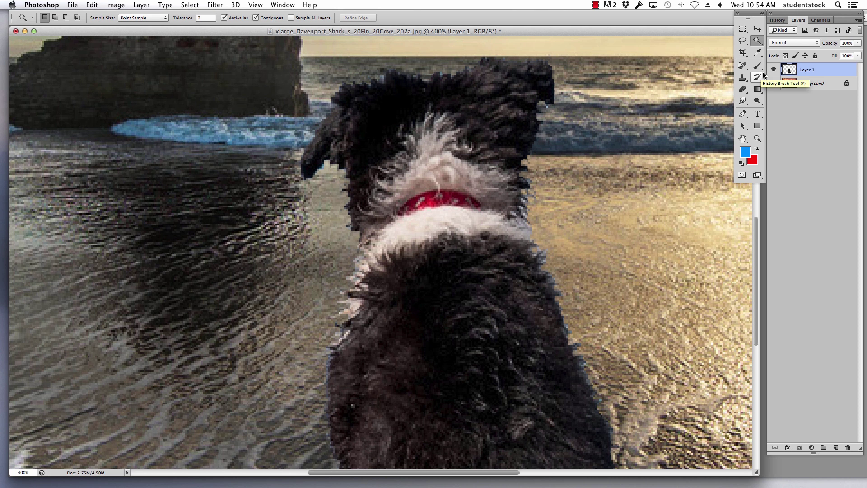
super+click(788, 70)
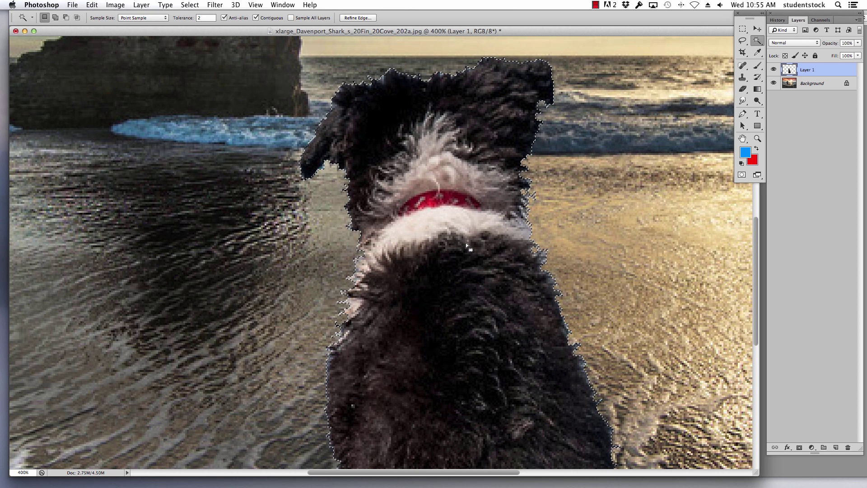
Contract the dog outline selection by 1 pixel.
click(189, 5)
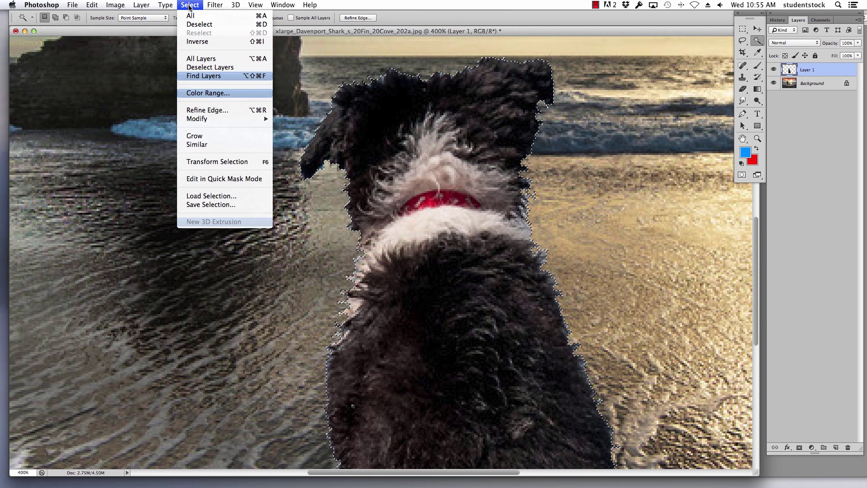
mouse_move(224, 119)
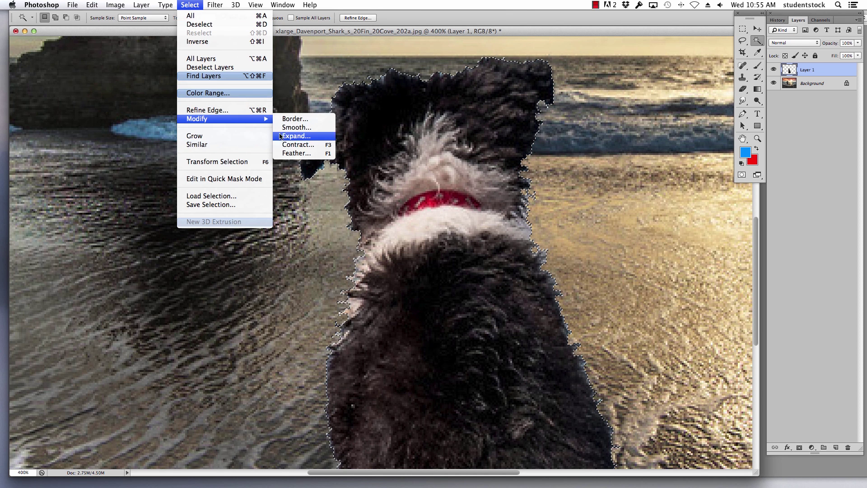
click(296, 144)
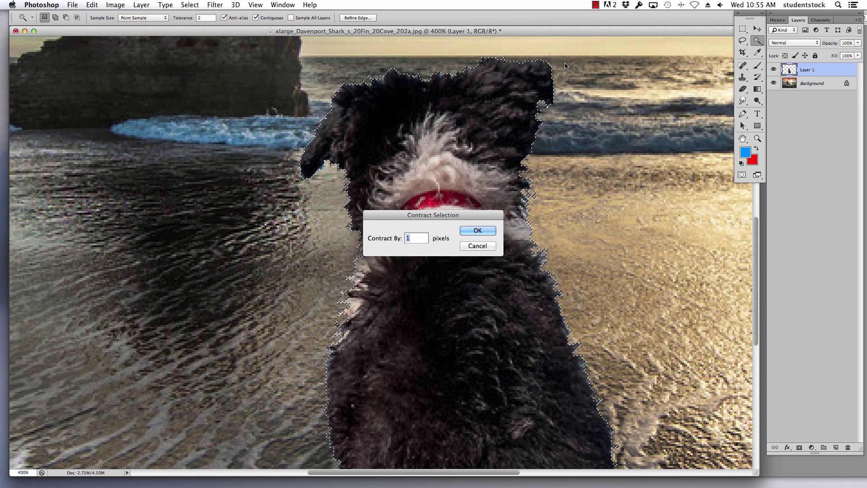
click(480, 231)
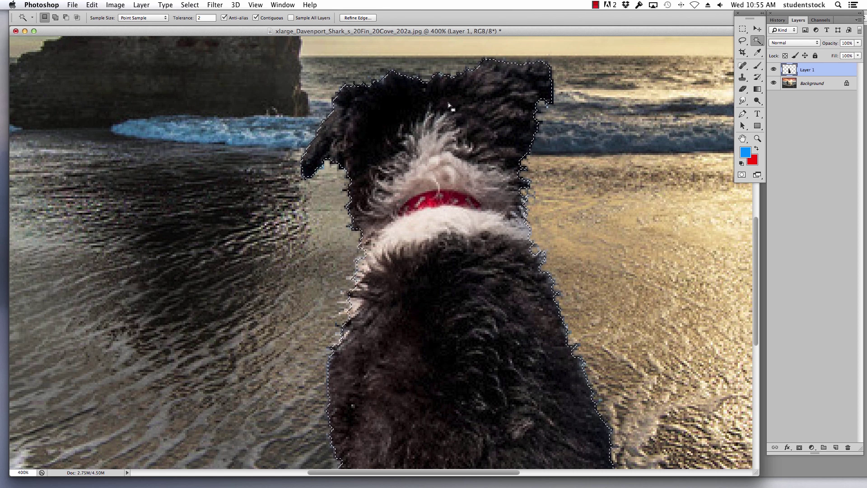
Zoom in on the dog's head and undo the contraction to restore the full outline.
key(super+space)
super+click(468, 118)
super+click(434, 242)
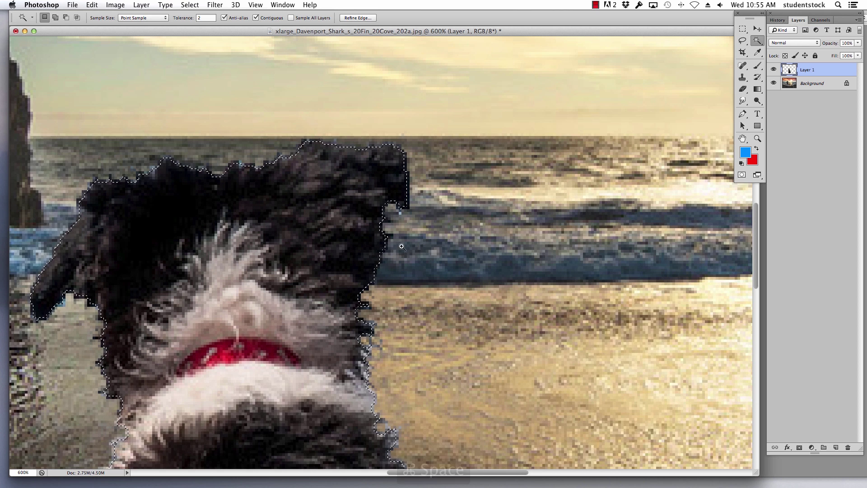
super+click(433, 242)
key(super+z)
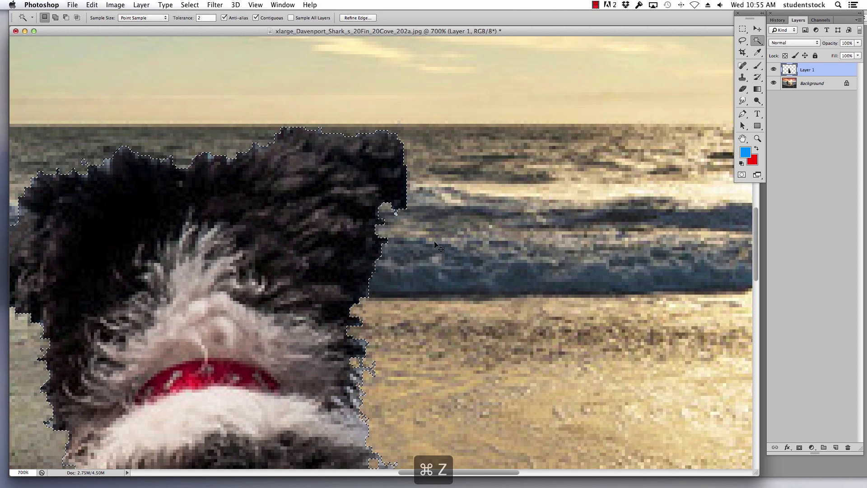
key(super+z)
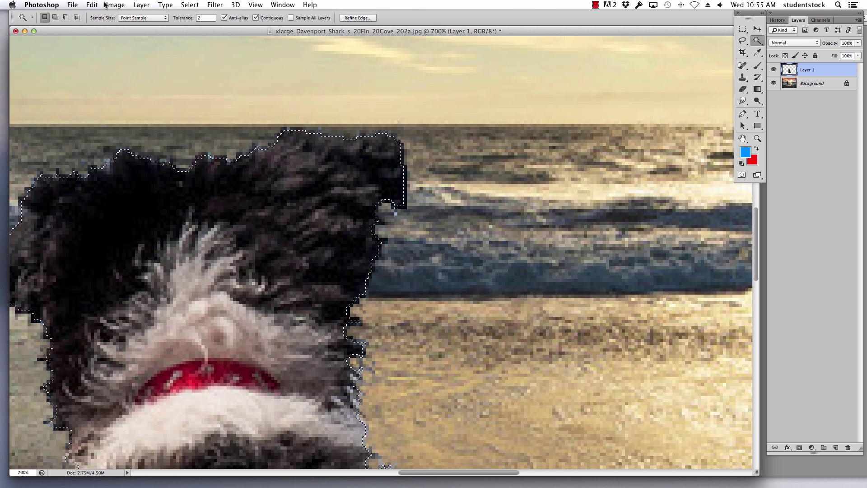
click(190, 5)
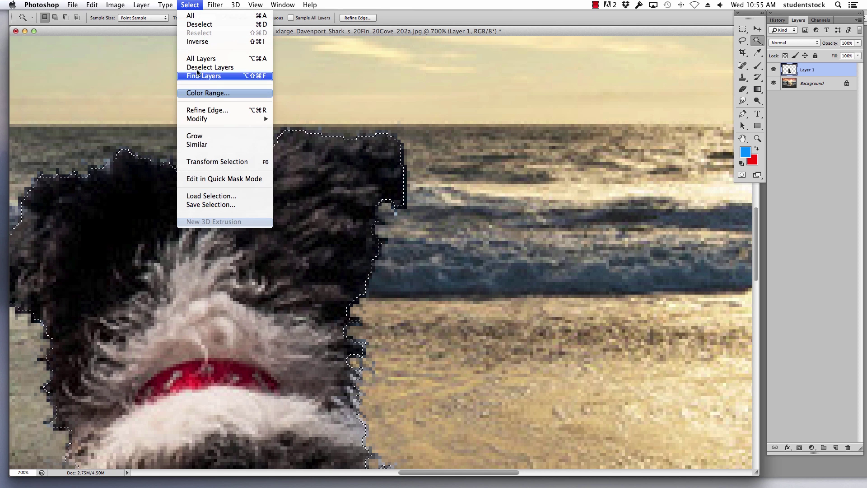
Feather the dog's outline selection with a Feather Radius of 2 pixels.
mouse_move(202, 119)
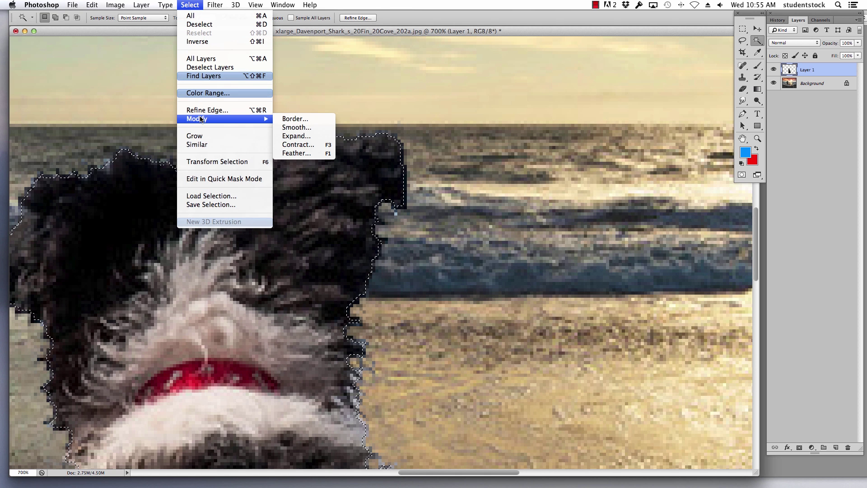
click(296, 154)
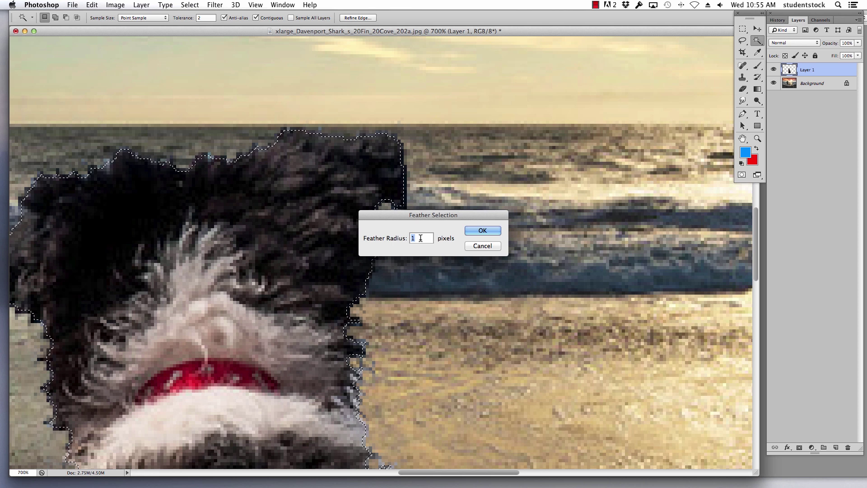
text(2)
click(484, 231)
drag(302, 235, 475, 190)
Zoom out to the whole photo, test deleting the selection, and undo it.
alt+click(420, 240)
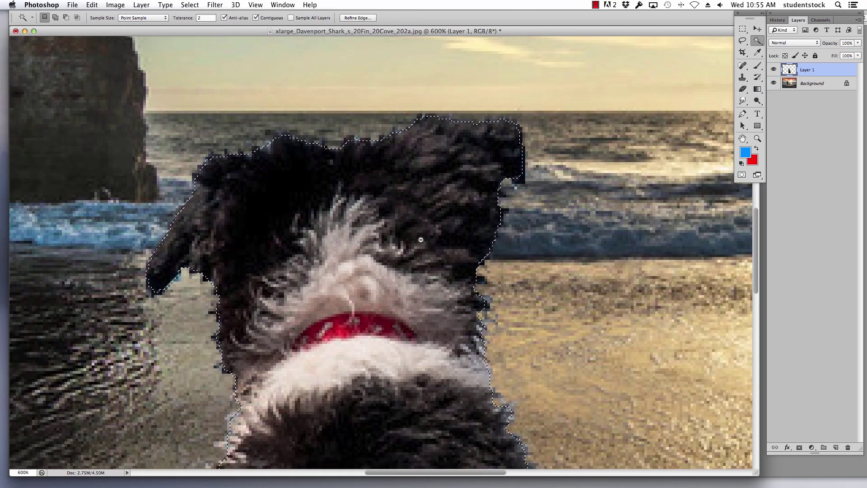
alt+click(417, 241)
alt+click(412, 243)
alt+click(408, 244)
alt+click(409, 244)
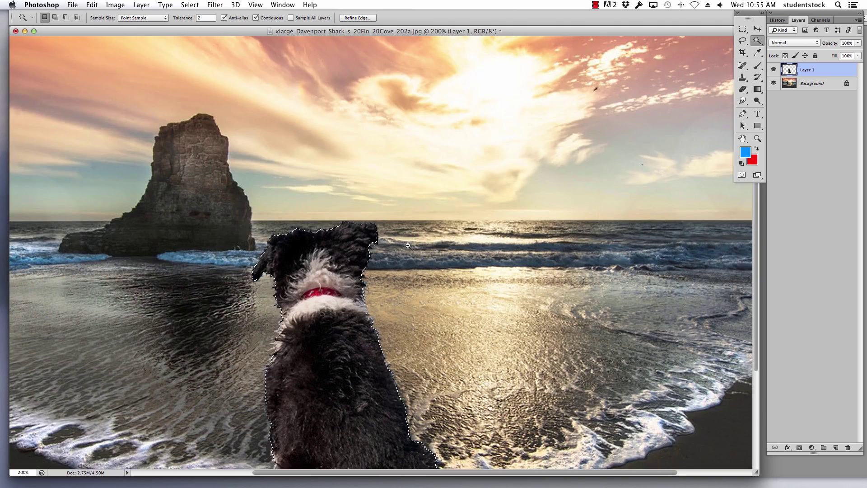
alt+click(420, 238)
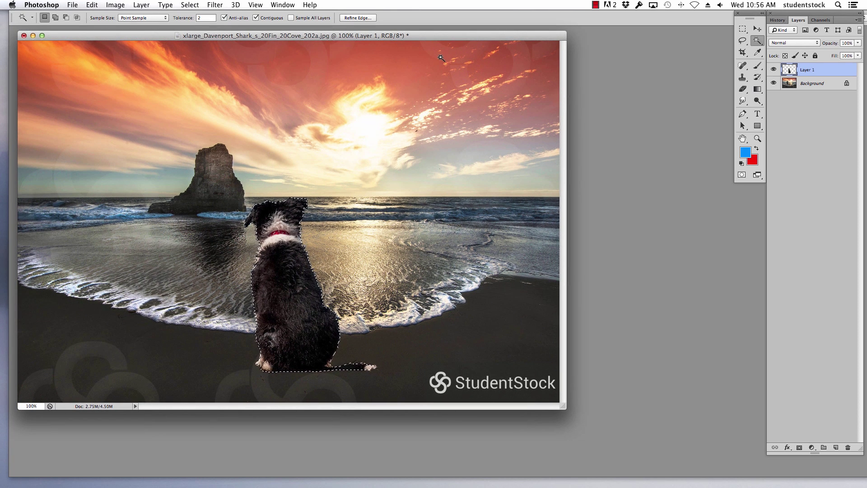
key(Delete)
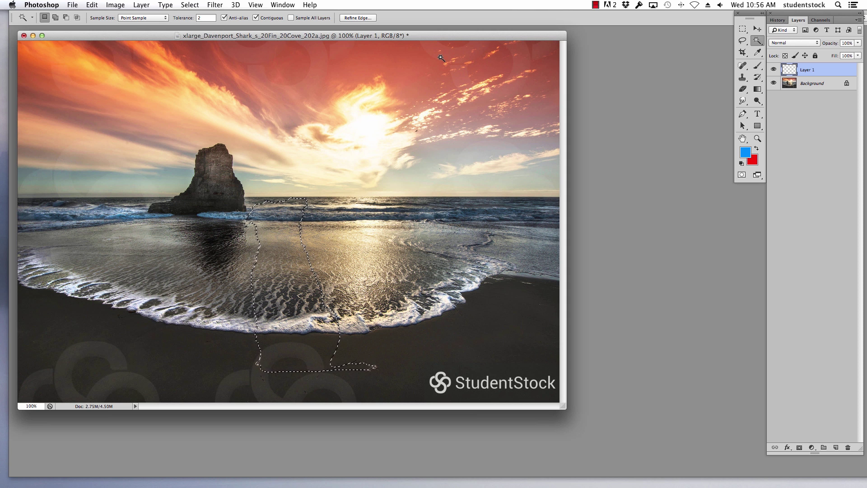
key(super+z)
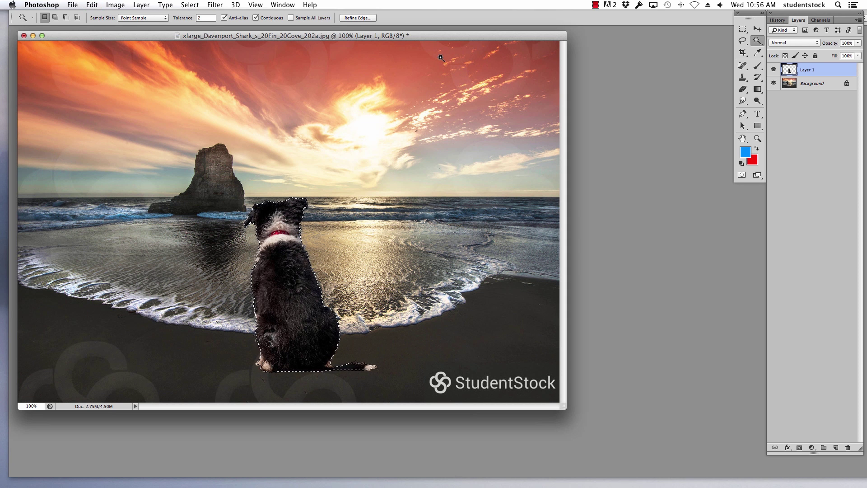
Invert the selection with Select > Inverse and hide the selection outline.
click(189, 5)
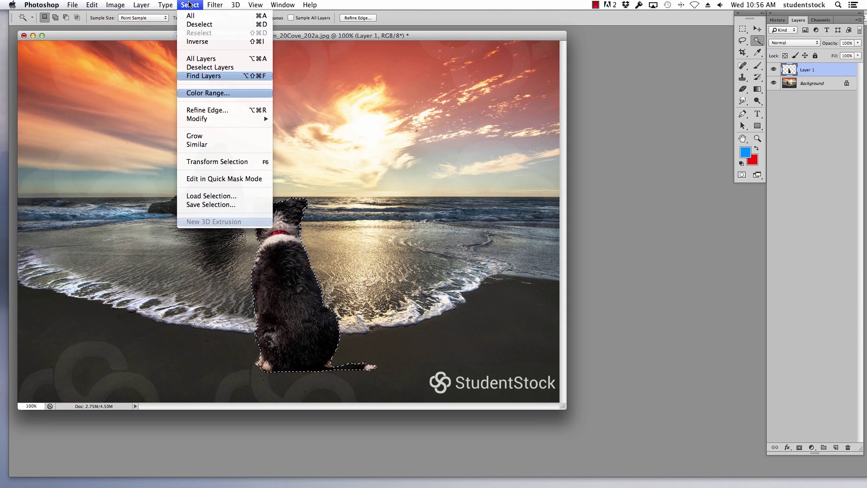
click(196, 42)
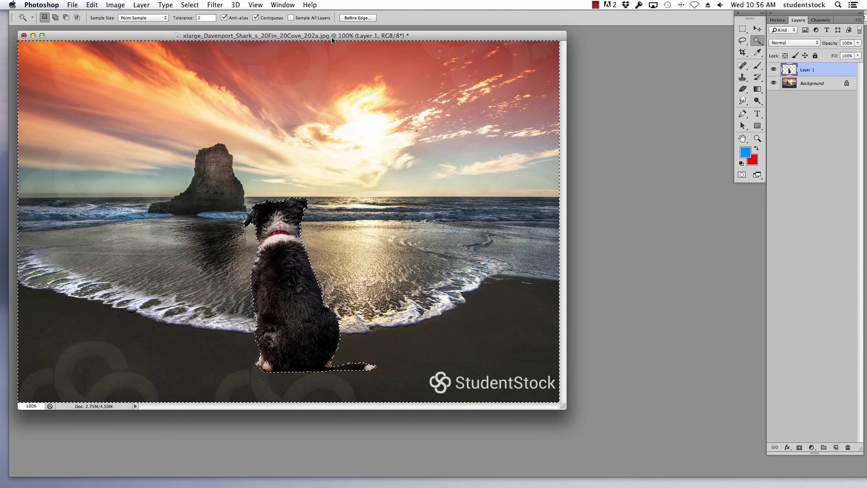
drag(362, 36, 427, 45)
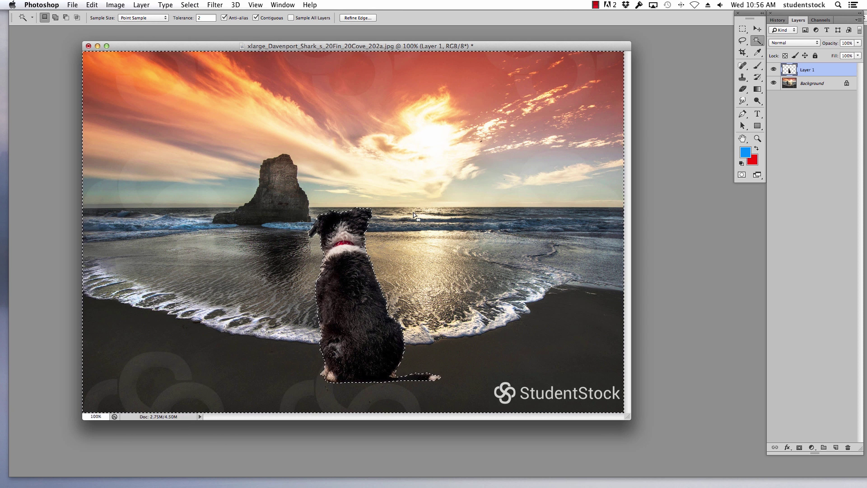
key(super+h)
Zoom in on the dog's head and toggle undo to compare the edges with and without fringe.
key(super+space)
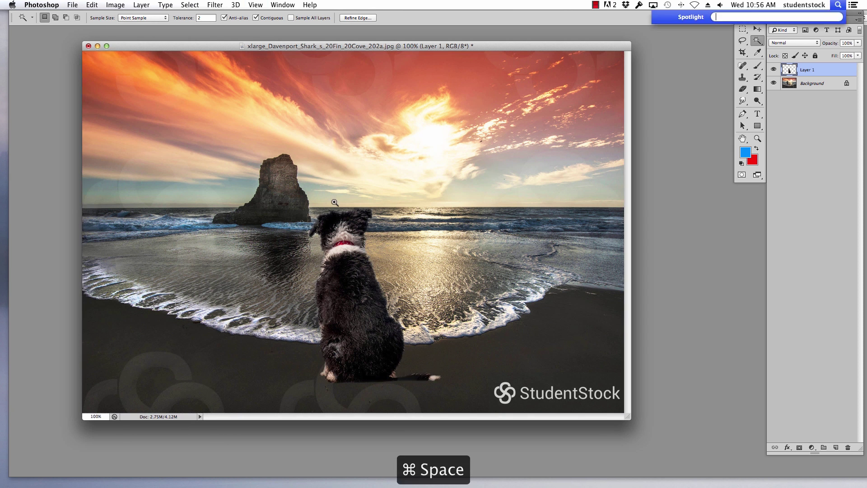
click(342, 251)
click(397, 200)
click(398, 201)
click(413, 283)
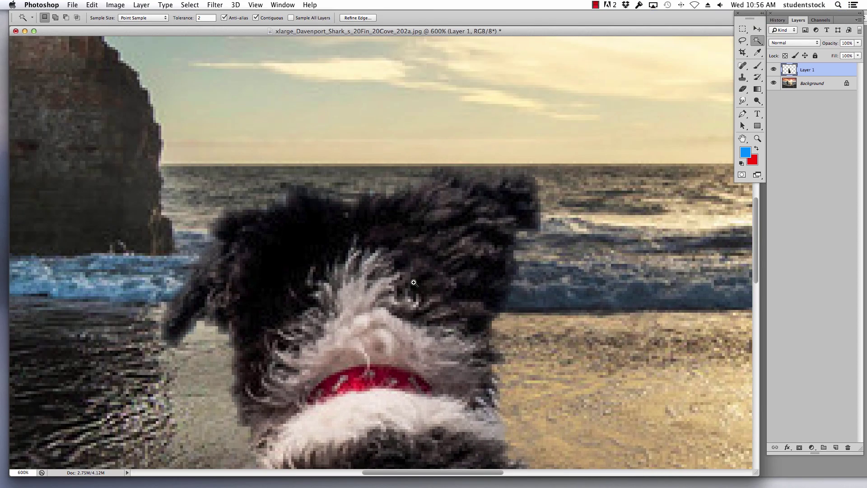
key(super+z)
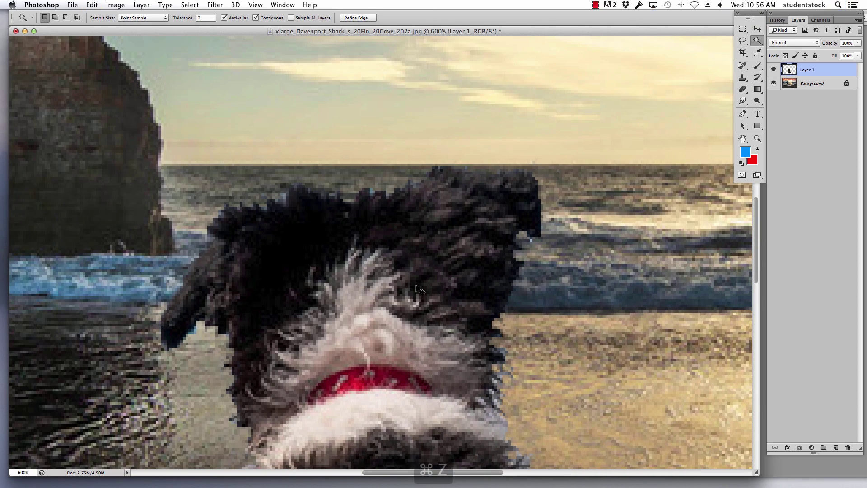
key(super+z)
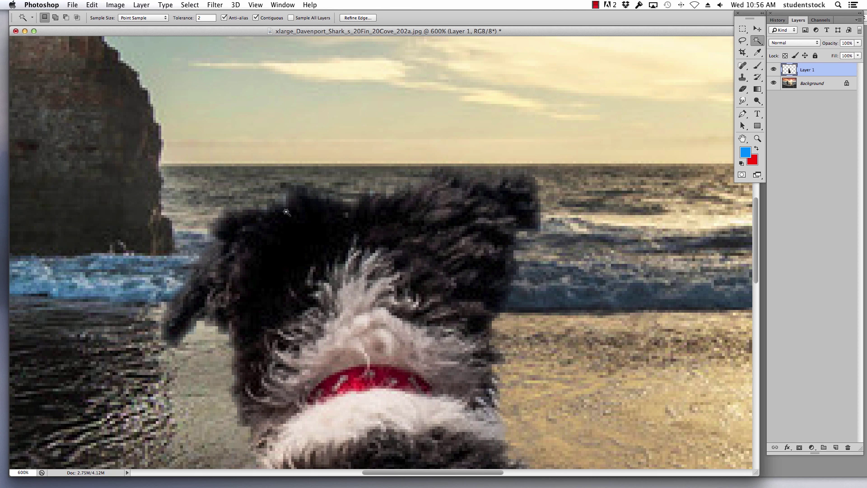
Check the collar and back, then zoom out to view the entire photo.
drag(368, 310, 417, 128)
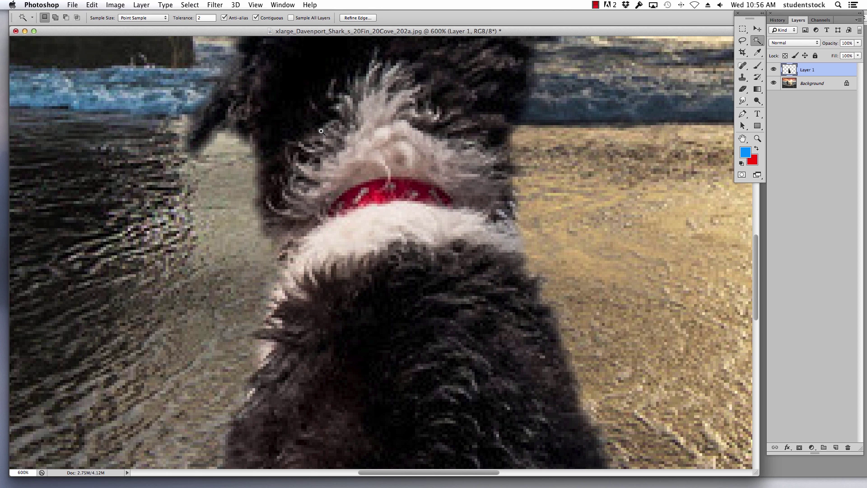
alt+super+click(400, 217)
alt+super+click(393, 223)
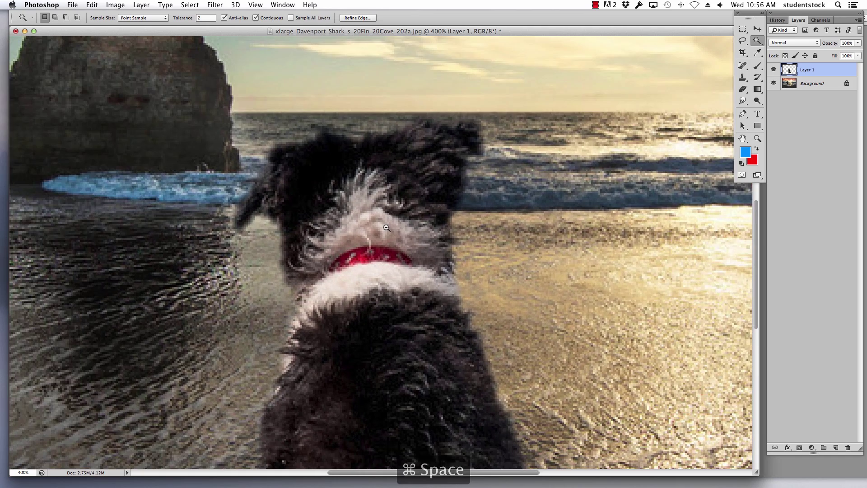
alt+super+click(386, 230)
alt+super+click(386, 231)
alt+super+click(387, 230)
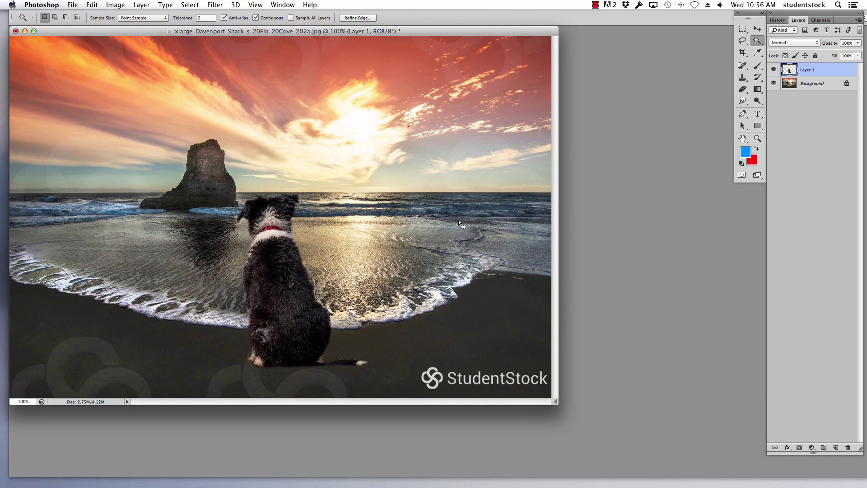